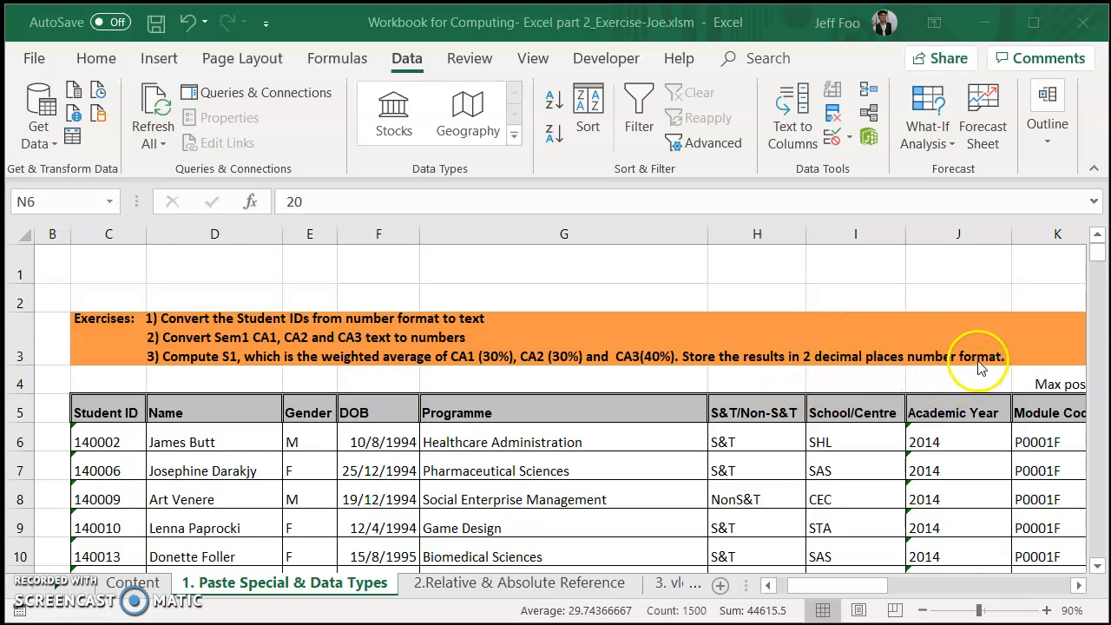
Enter the weighted-average formula =30%*(N6/40)+30%*(O6/40)+40%*(P6/60) in the first student's S1 cell, Q6.
{"action": "left_click_drag", "start_coordinate": [840, 584], "coordinate": [934, 585]}
{"action": "left_click", "coordinate": [1077, 585]}
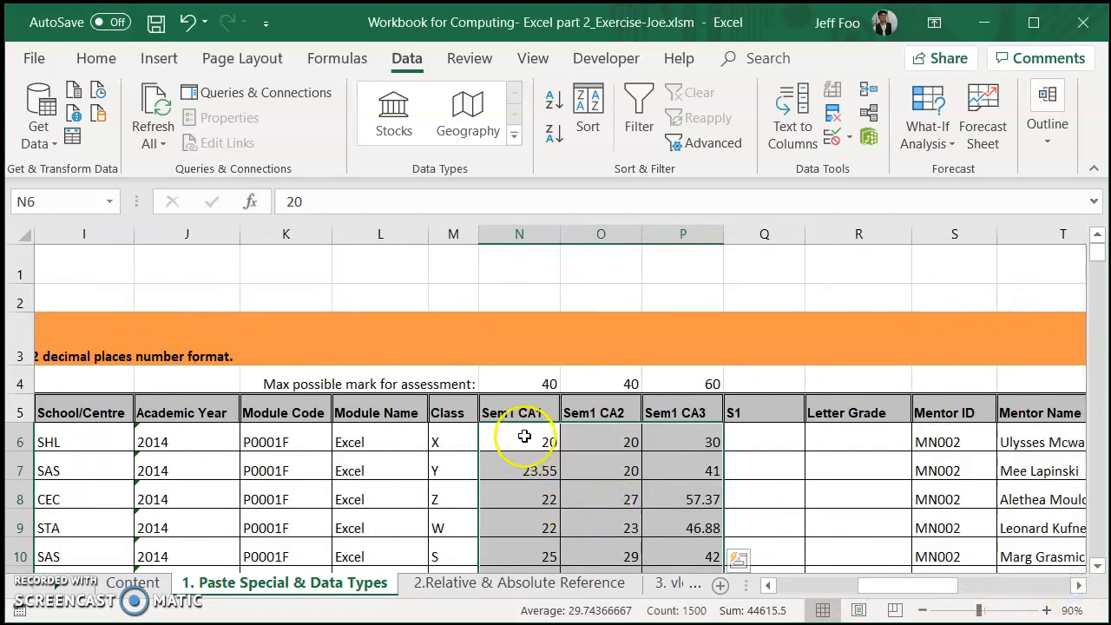
{"action": "left_click", "coordinate": [524, 439]}
{"action": "left_click", "coordinate": [615, 437]}
{"action": "left_click", "coordinate": [686, 431]}
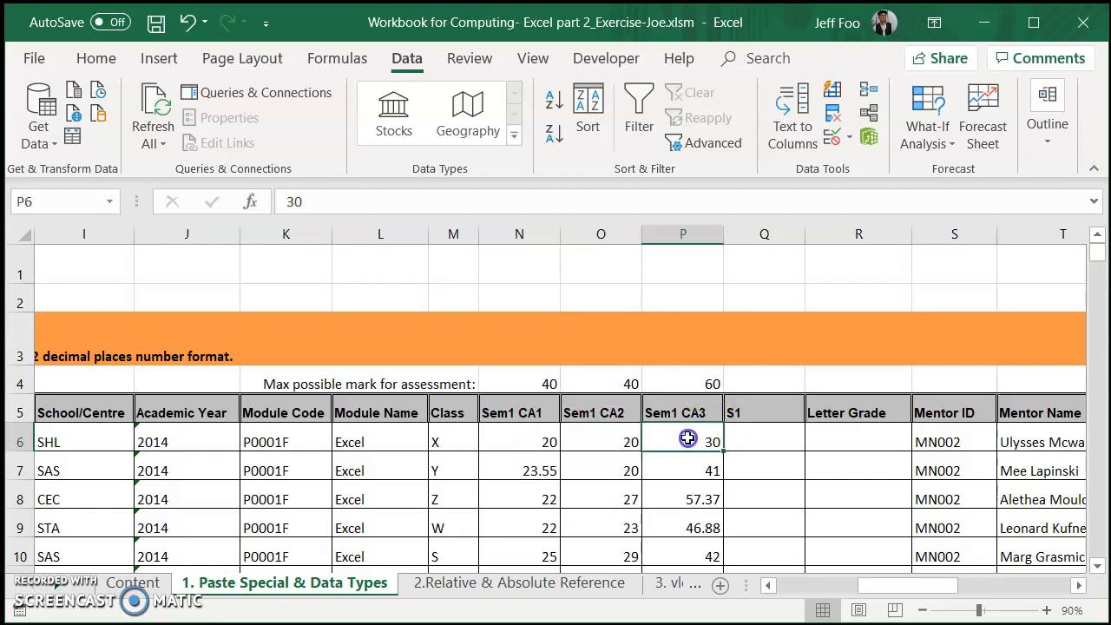
{"action": "left_click", "coordinate": [764, 437]}
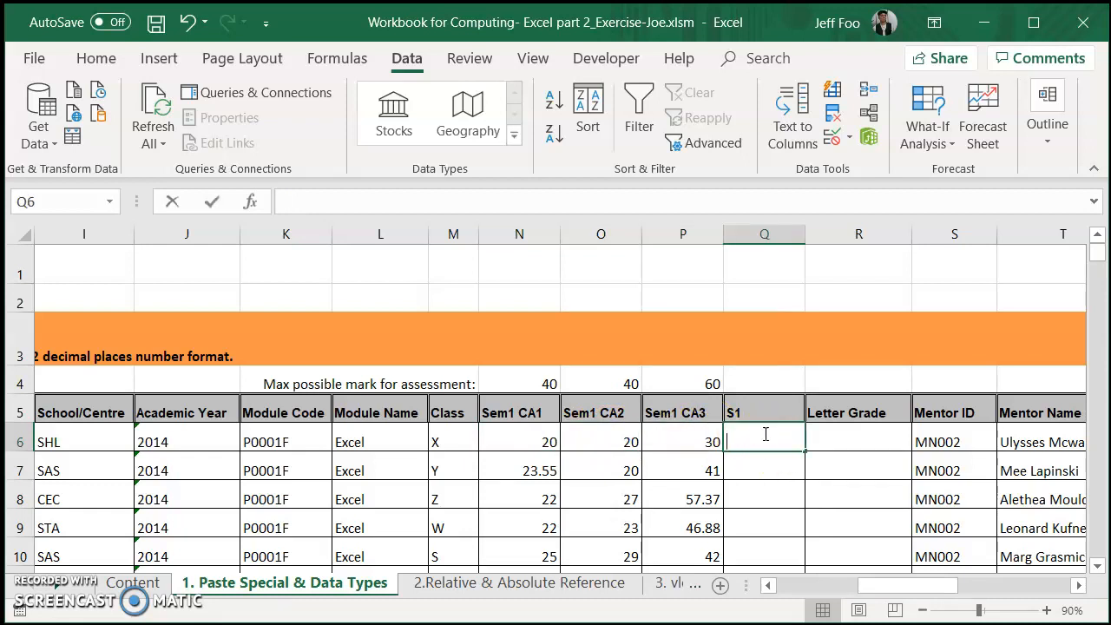
{"action": "type", "text": "=30%*("}
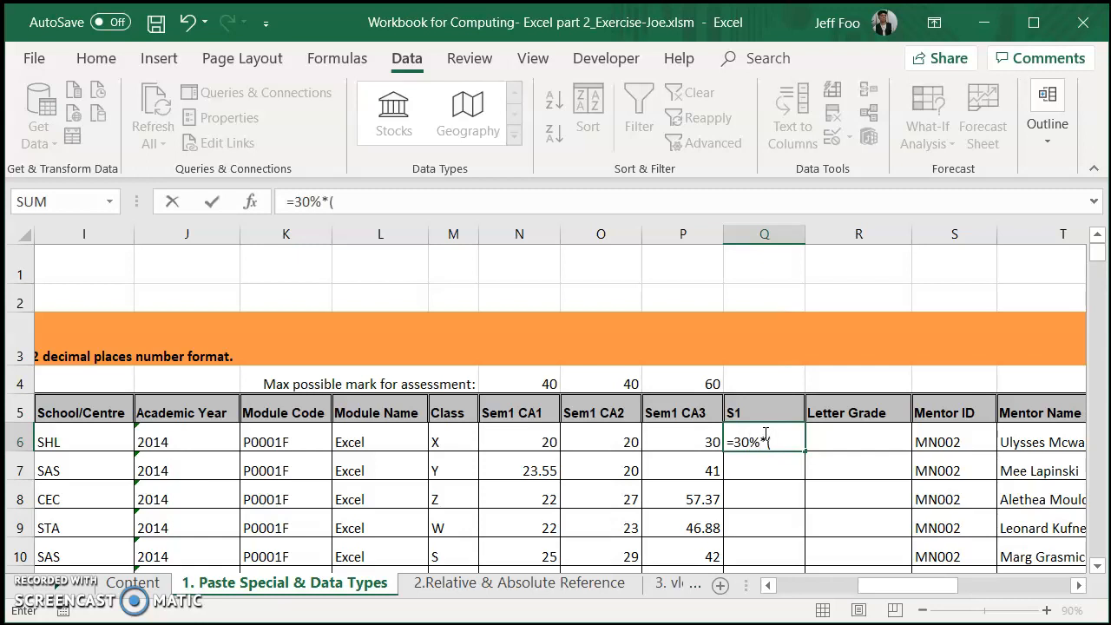
{"action": "left_click", "coordinate": [519, 442]}
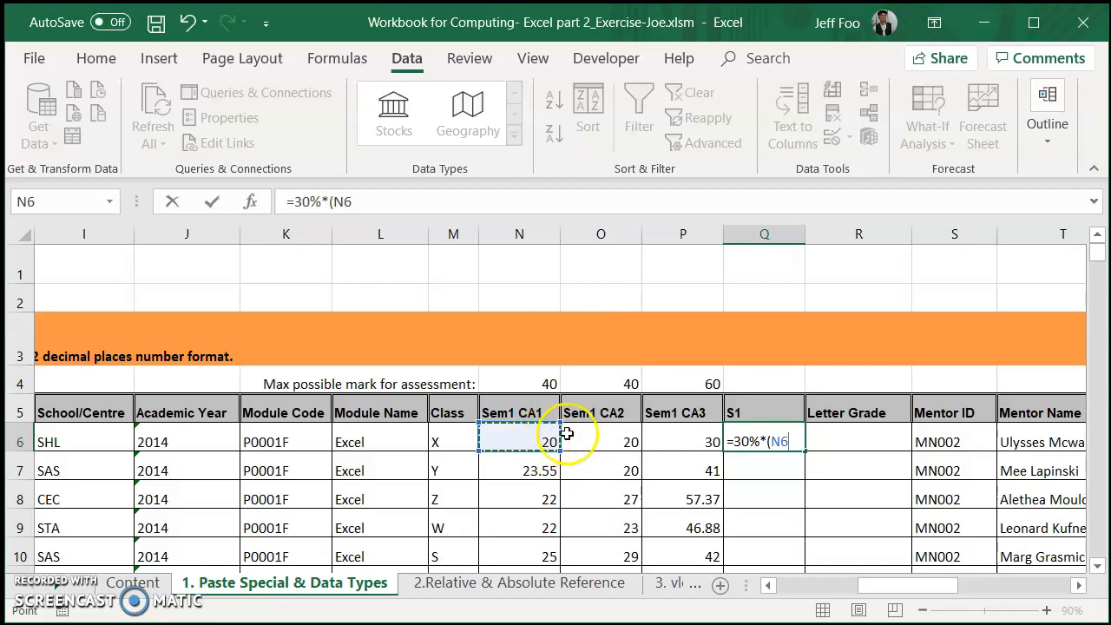
{"action": "type", "text": "/40)+30%*("}
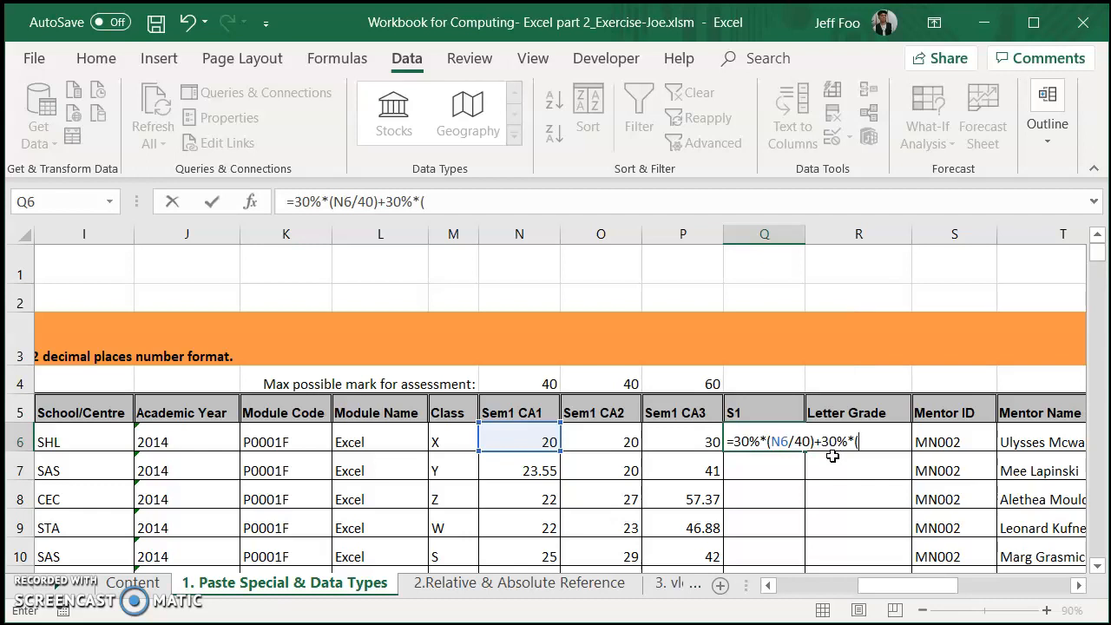
{"action": "left_click", "coordinate": [603, 436]}
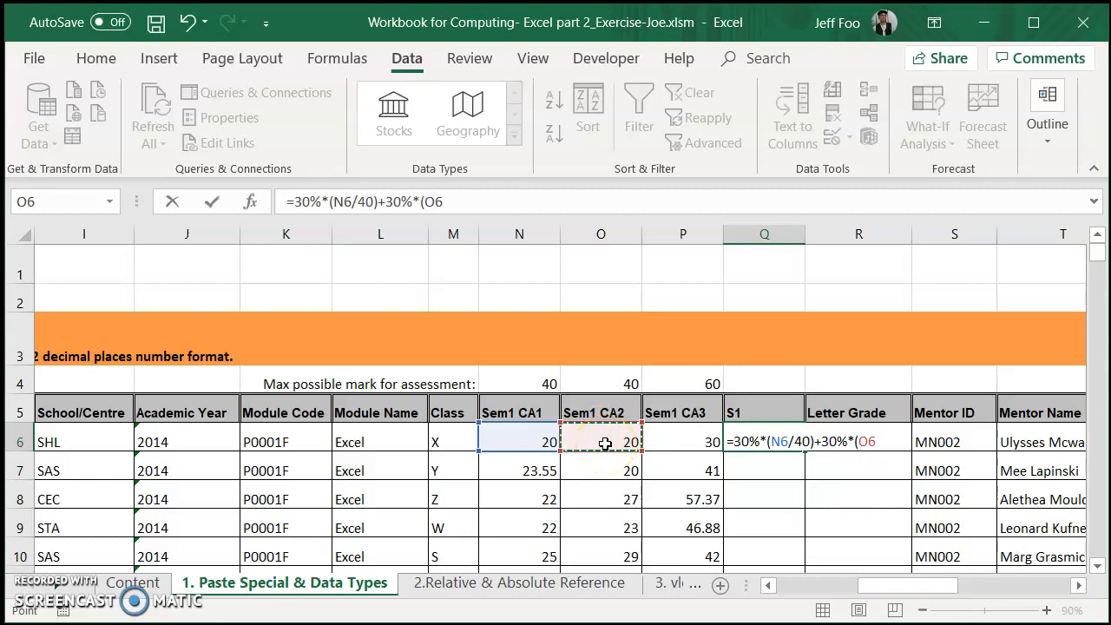
{"action": "type", "text": "/40)+40%*("}
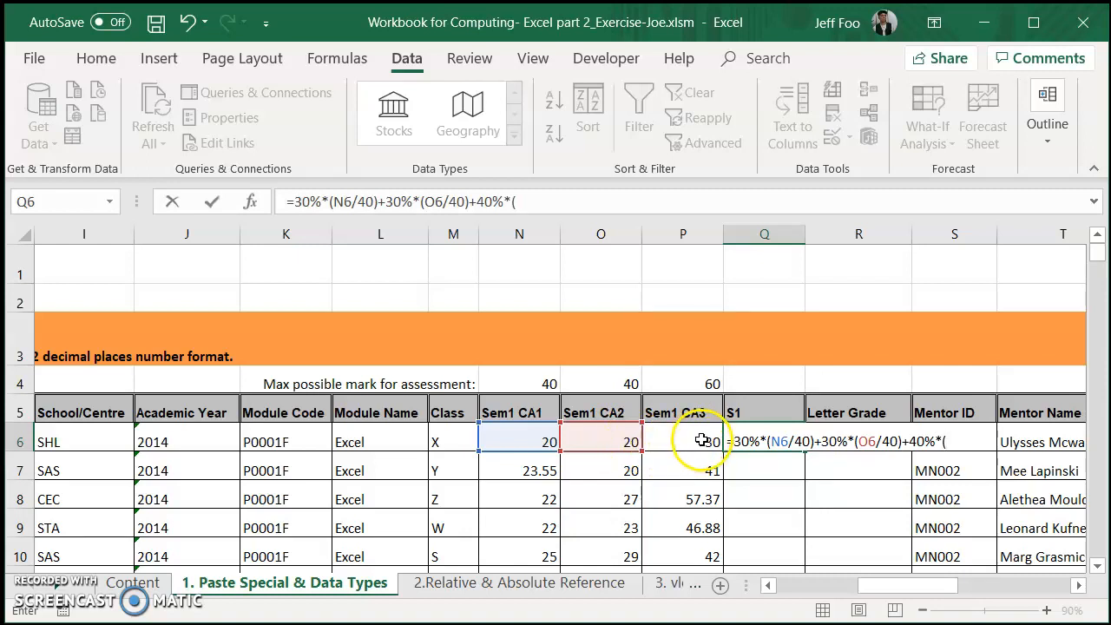
{"action": "left_click", "coordinate": [689, 442]}
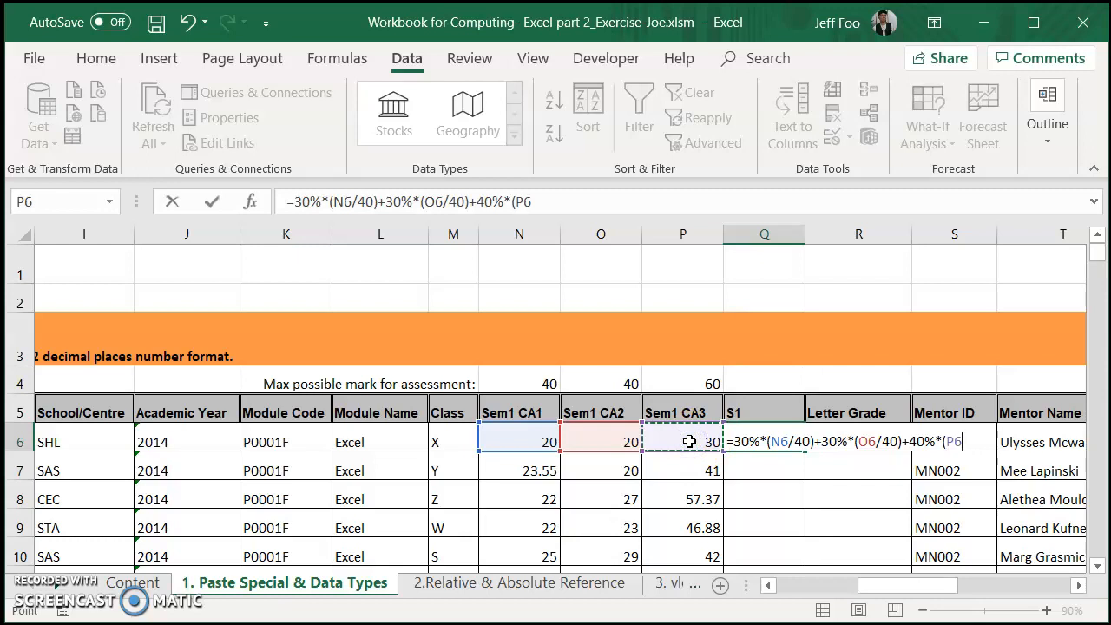
{"action": "type", "text": "/60"}
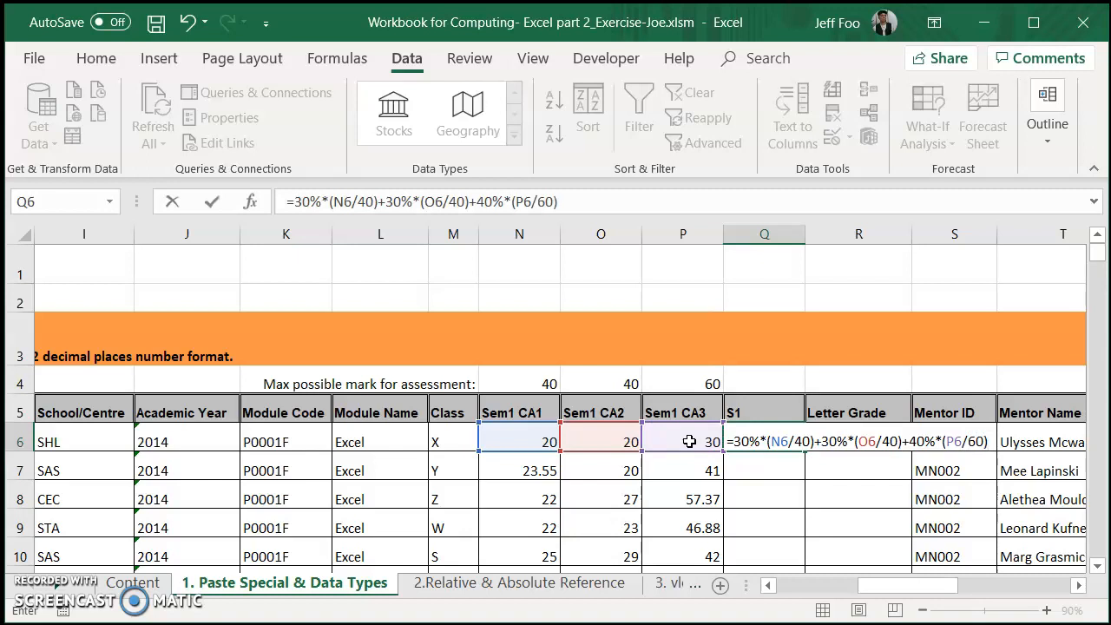
{"action": "key", "text": "Return"}
Format the S1 result in Q6 as a percentage with two decimal places.
{"action": "left_click", "coordinate": [771, 435]}
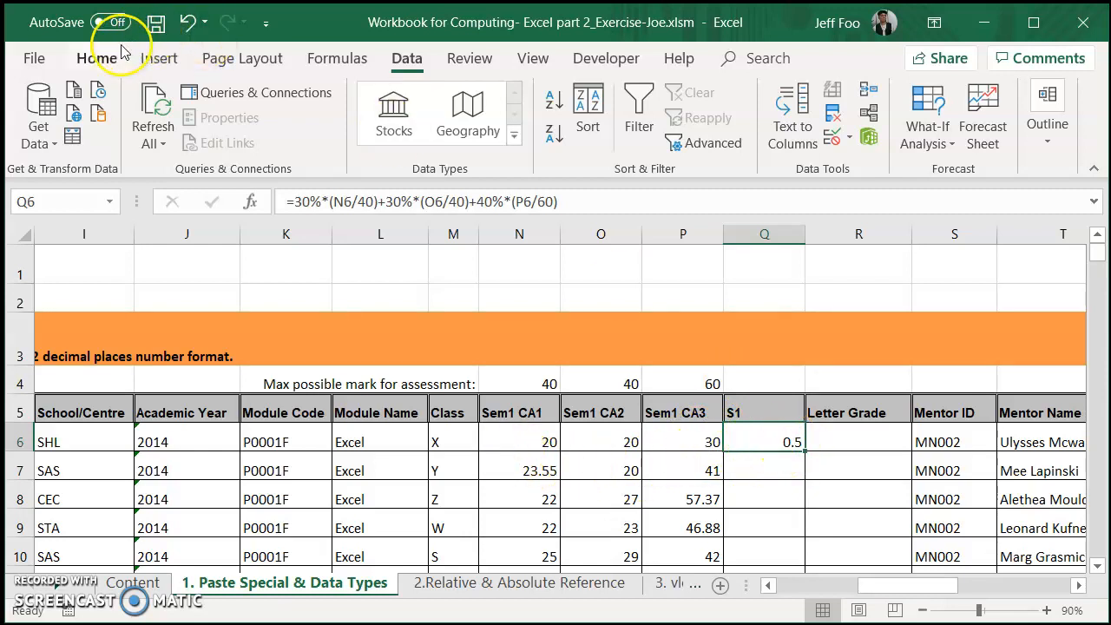
{"action": "left_click", "coordinate": [96, 58]}
{"action": "left_click", "coordinate": [577, 117]}
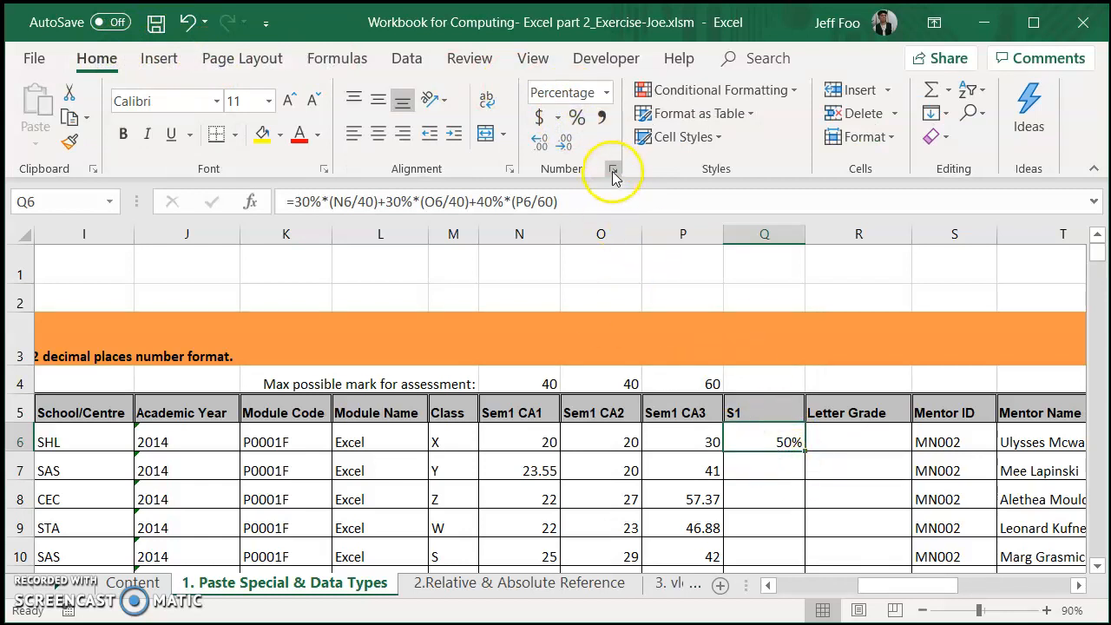
{"action": "left_click", "coordinate": [540, 146]}
{"action": "left_click", "coordinate": [540, 146]}
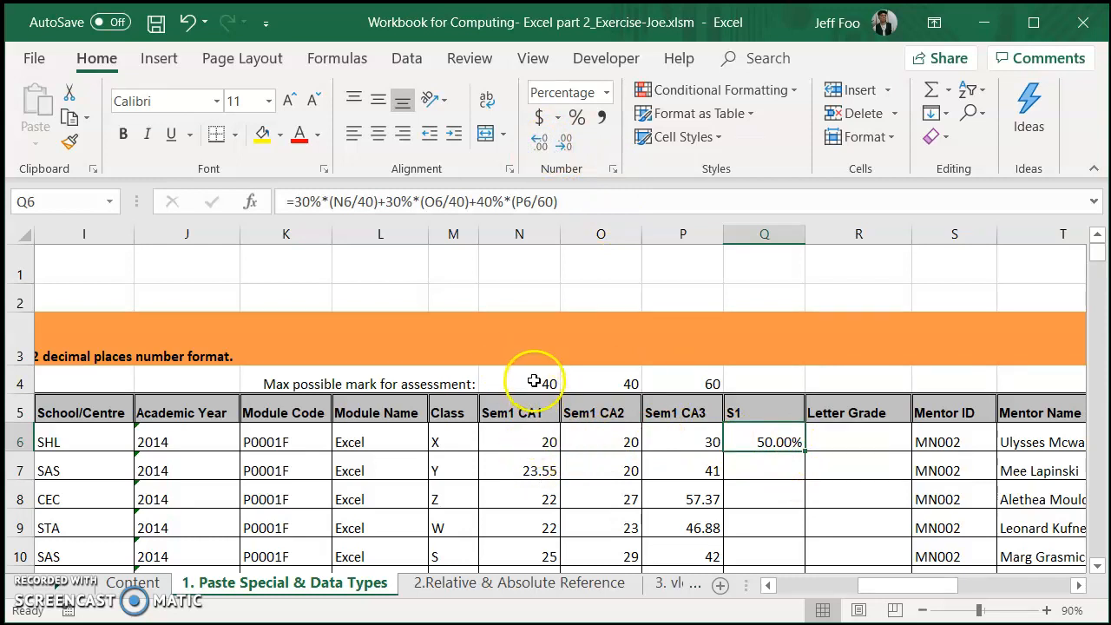
Examine the first student's CA1, CA2 and CA3 marks against the maximum possible marks in row 4.
{"action": "left_click", "coordinate": [605, 429]}
{"action": "left_click", "coordinate": [613, 380]}
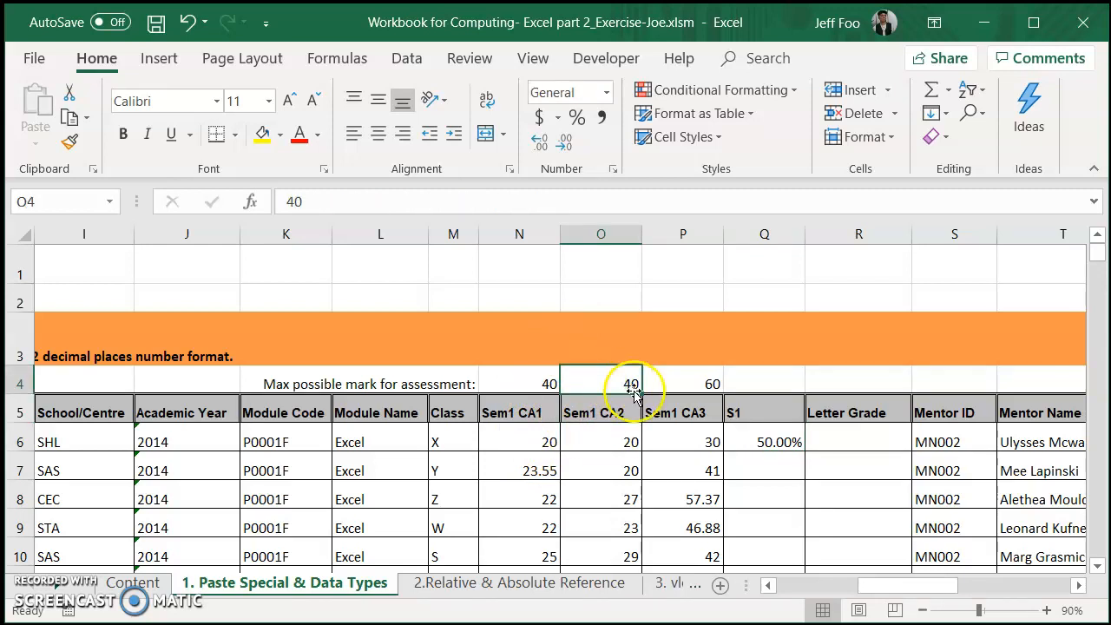
{"action": "left_click", "coordinate": [690, 444]}
{"action": "left_click", "coordinate": [702, 380]}
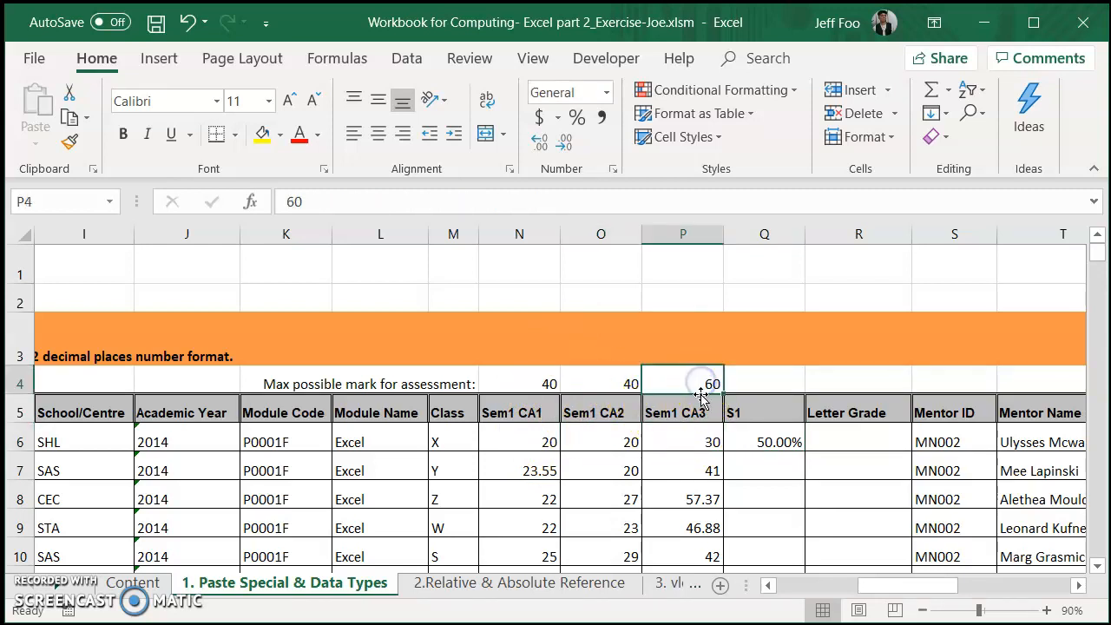
{"action": "left_click", "coordinate": [548, 441]}
{"action": "left_click", "coordinate": [593, 439]}
{"action": "left_click", "coordinate": [669, 437]}
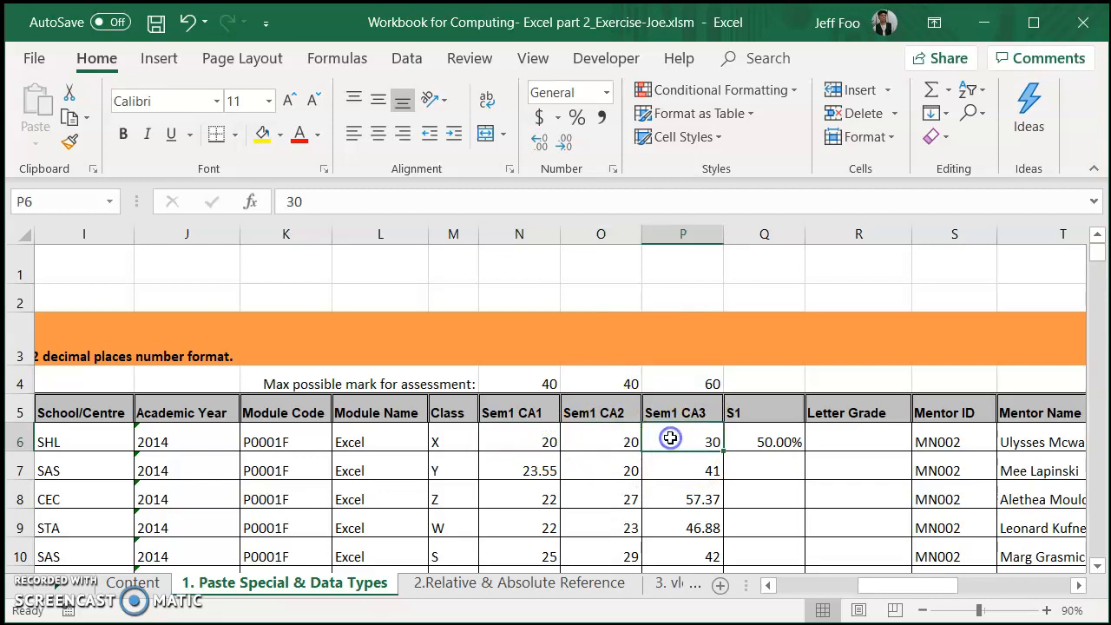
{"action": "left_click", "coordinate": [775, 424]}
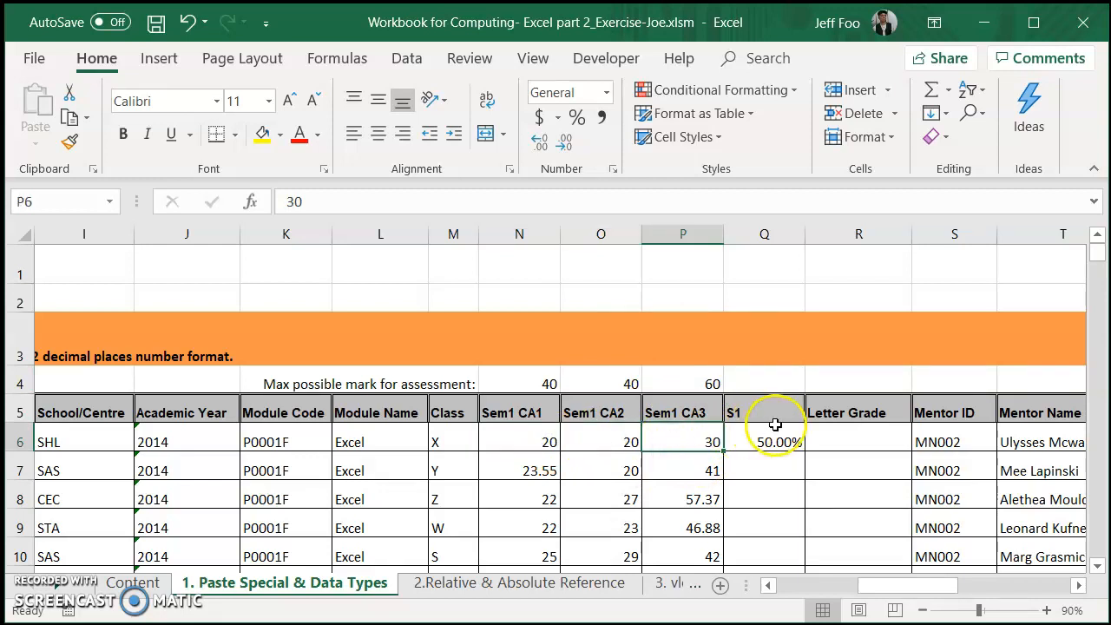
Set the number format of the S1 result in Q6 to Number.
{"action": "left_click", "coordinate": [769, 442]}
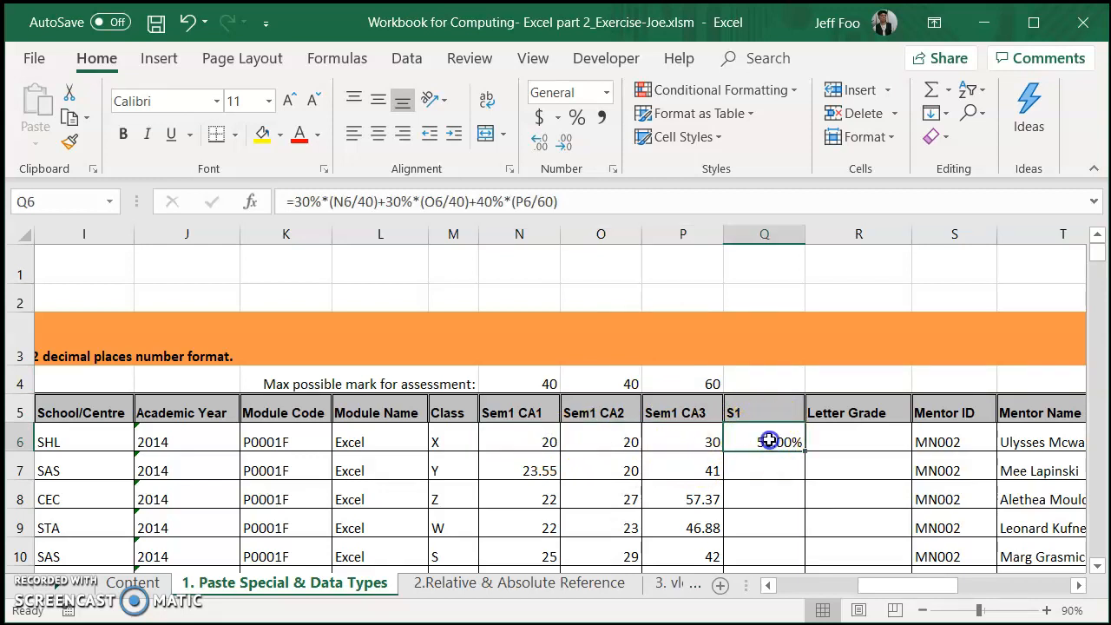
{"action": "left_click", "coordinate": [773, 444]}
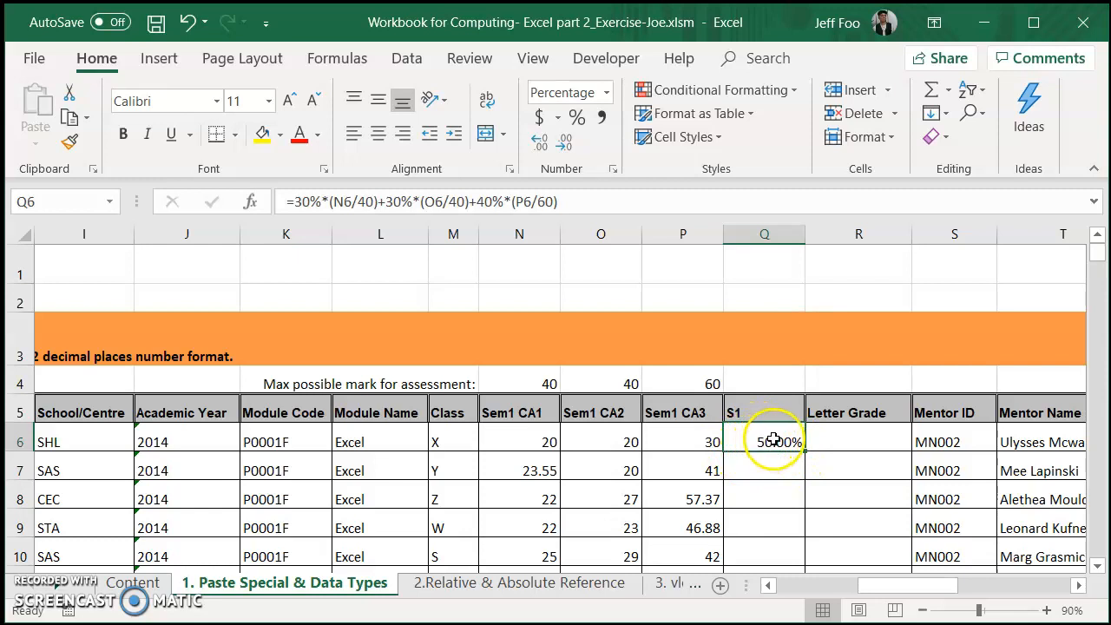
{"action": "left_click", "coordinate": [605, 92]}
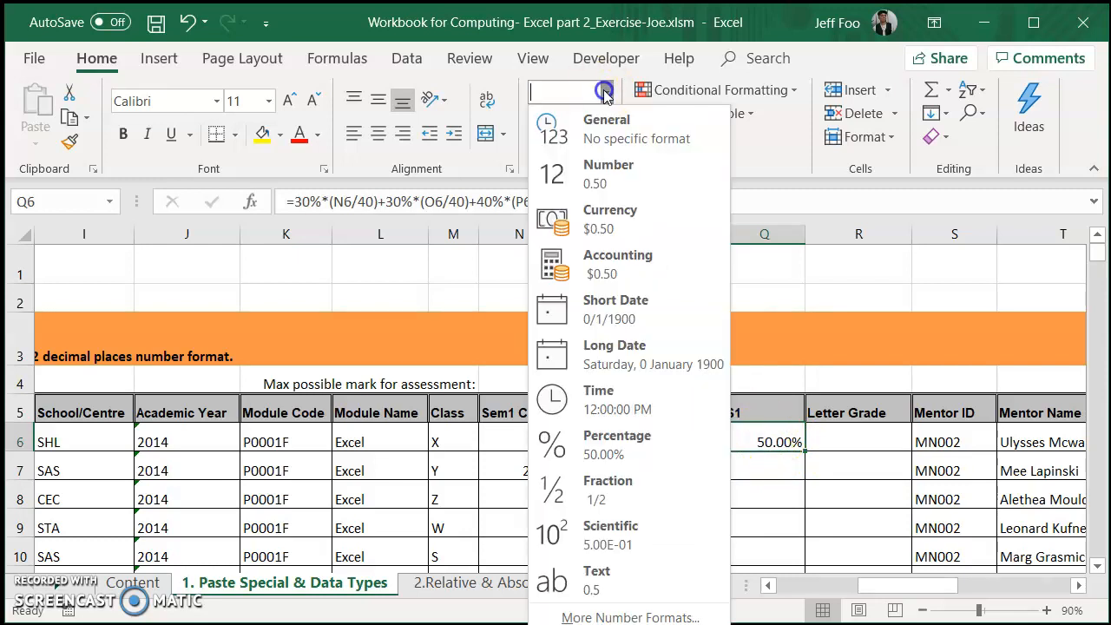
{"action": "left_click", "coordinate": [607, 173]}
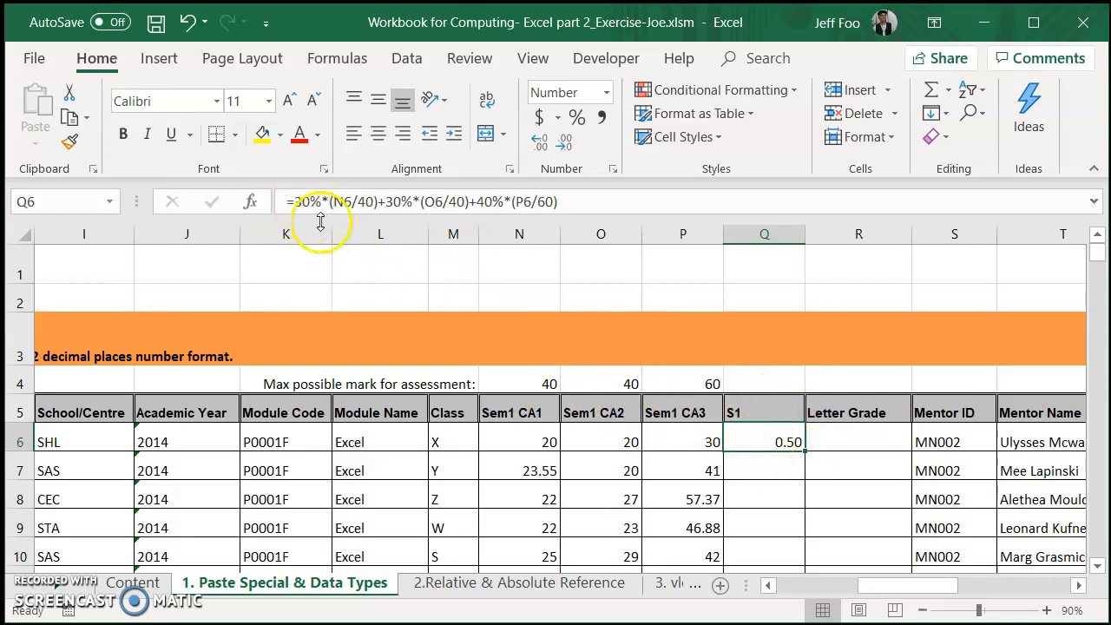
Wrap the formula in Q6 in parentheses and multiply it by 100, giving =(30%*(N6/40)+30%*(O6/40)+40%*(P6/60))*100.
{"action": "double_click", "coordinate": [789, 456]}
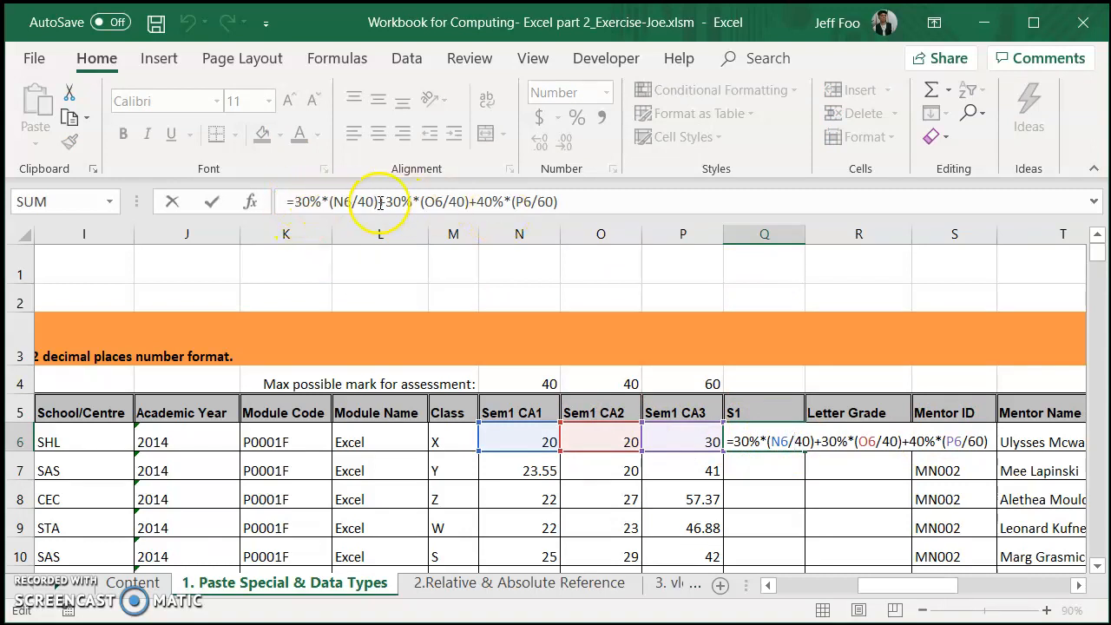
{"action": "left_click", "coordinate": [297, 202]}
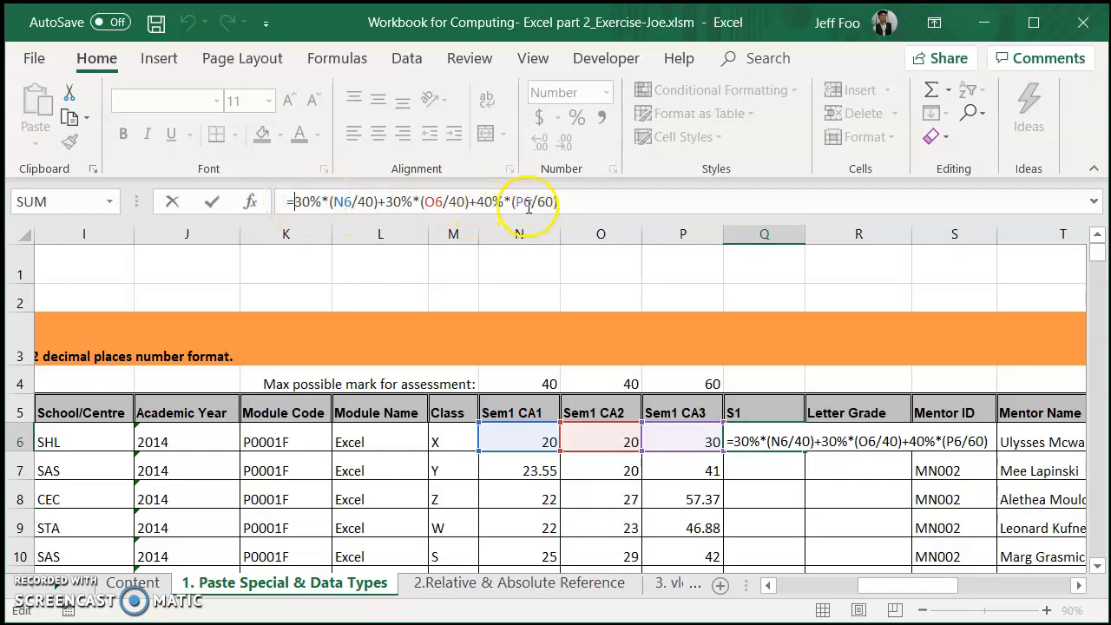
{"action": "type", "text": "("}
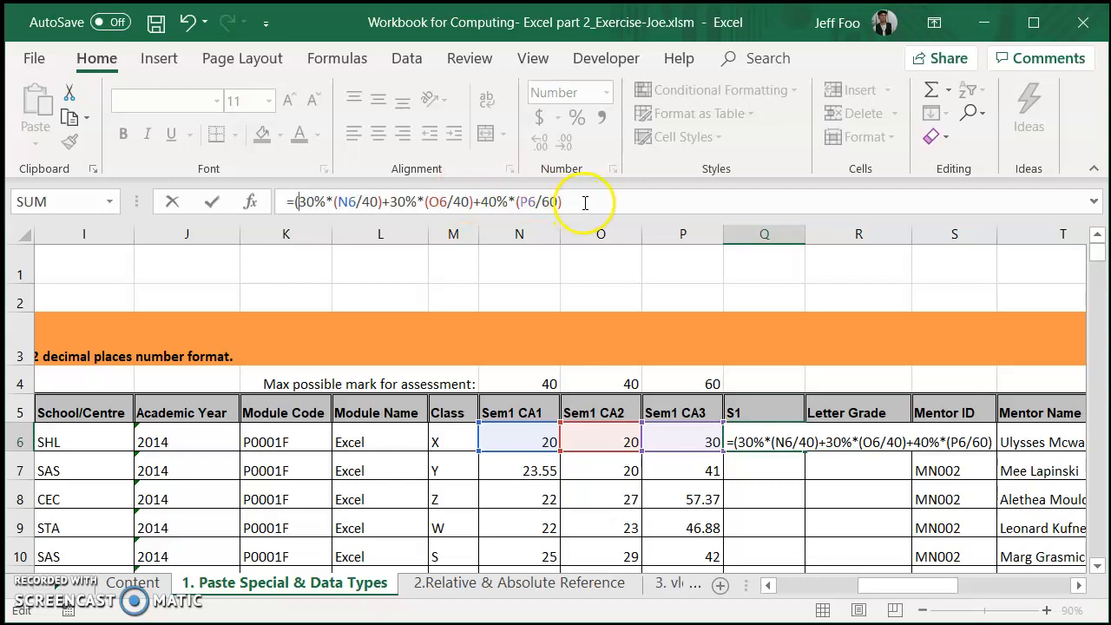
{"action": "type", "text": ")*100"}
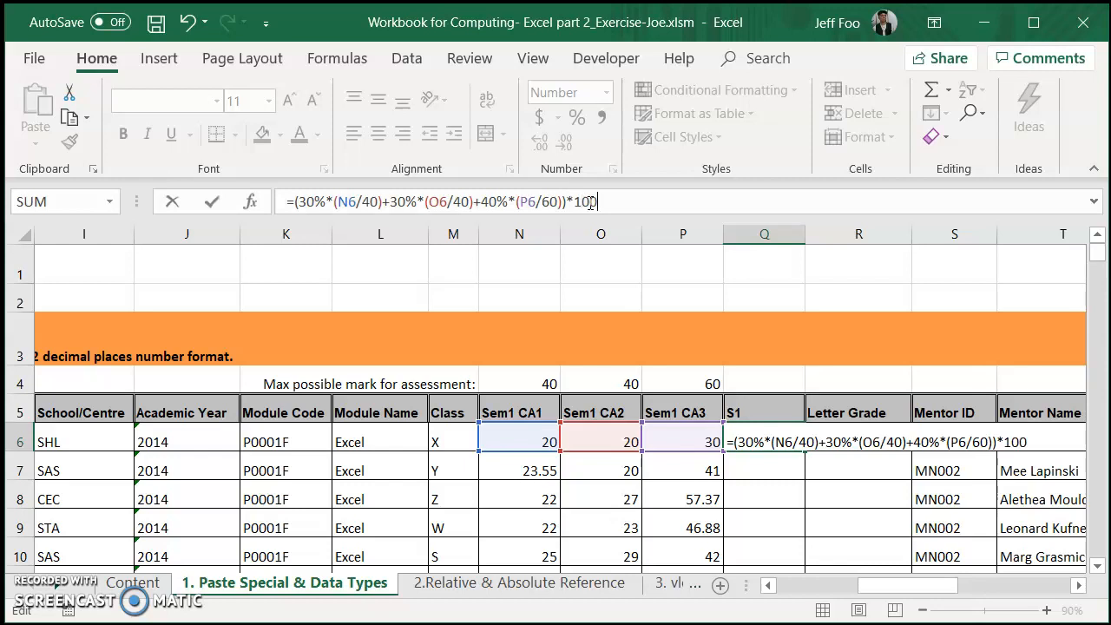
{"action": "left_click_drag", "start_coordinate": [295, 201], "coordinate": [540, 220]}
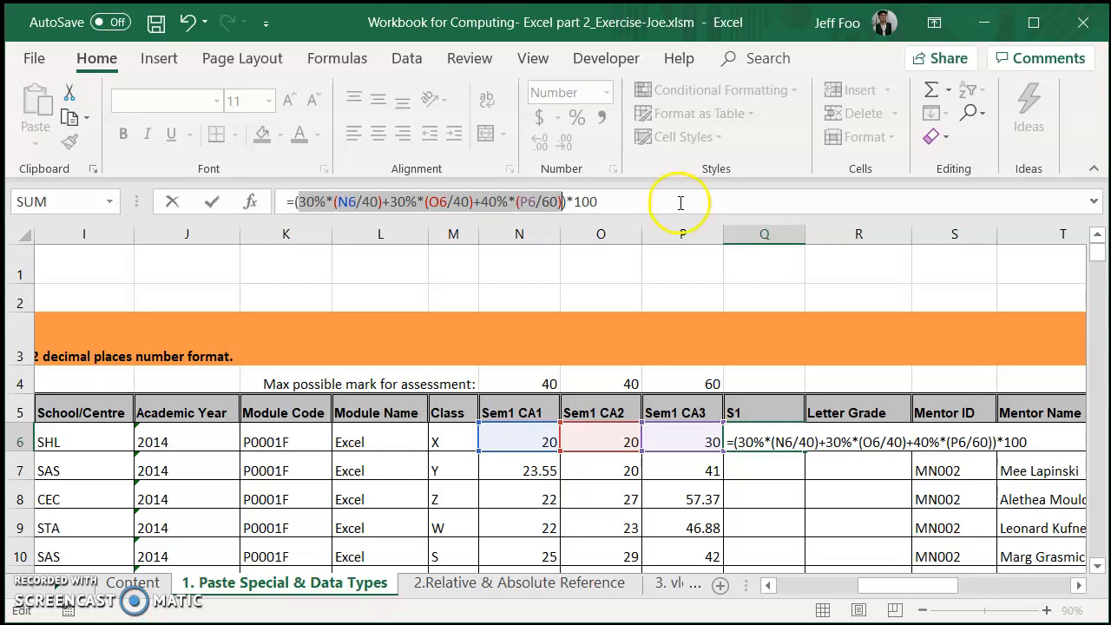
{"action": "key", "text": "Return"}
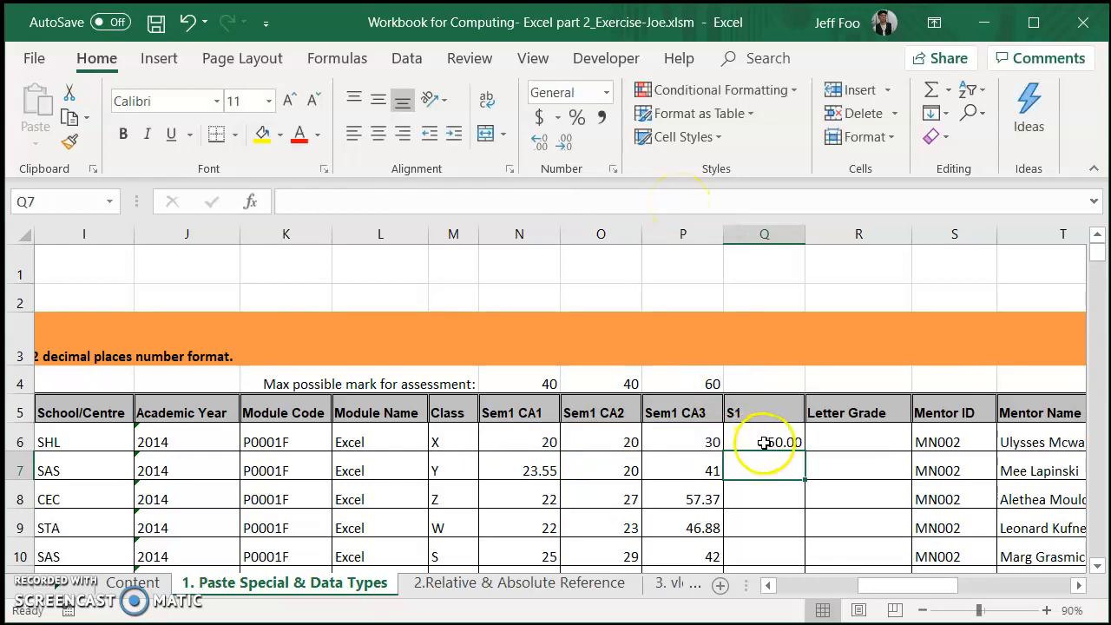
Recheck the exercise instructions and Q6's formula, and fill the formula down the S1 column for all students.
{"action": "left_click_drag", "start_coordinate": [870, 587], "coordinate": [825, 589]}
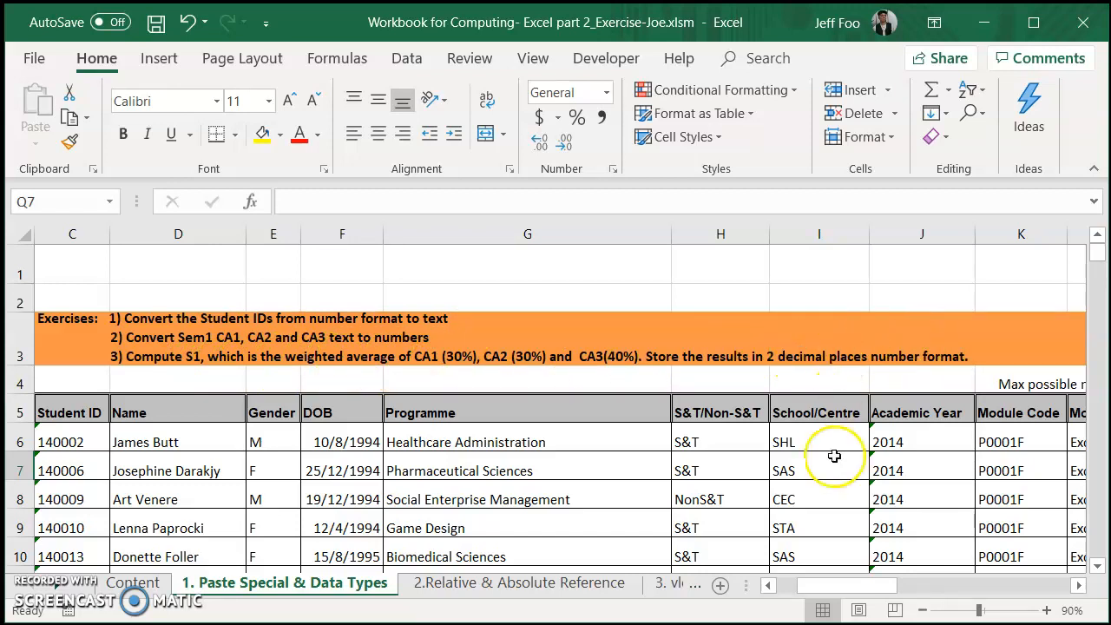
{"action": "left_click_drag", "start_coordinate": [850, 585], "coordinate": [918, 586]}
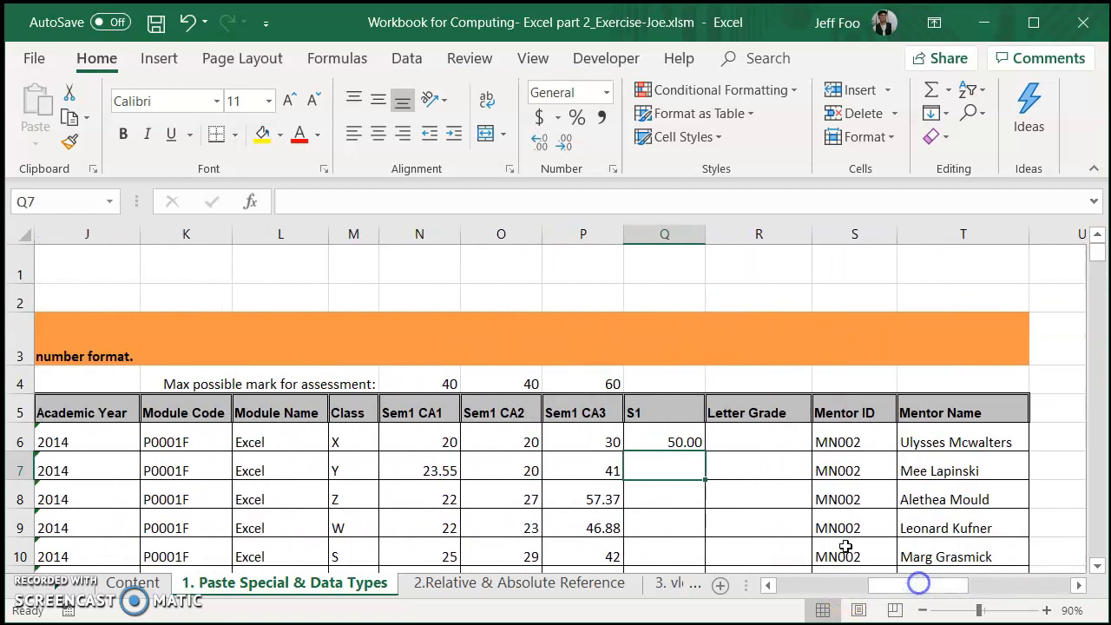
{"action": "left_click", "coordinate": [675, 442]}
{"action": "double_click", "coordinate": [677, 440]}
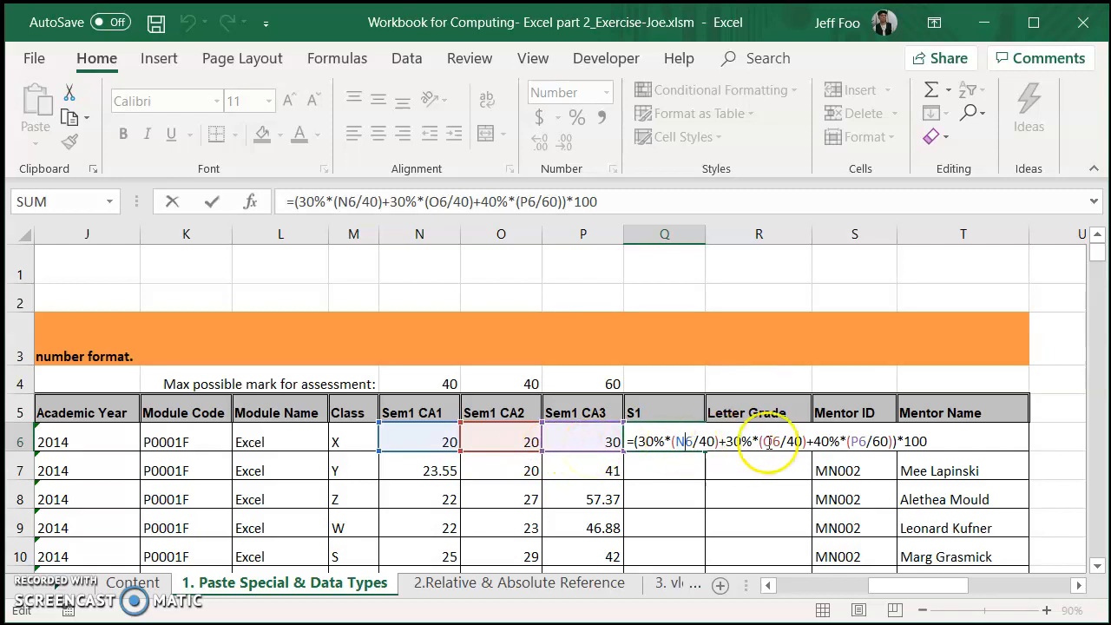
{"action": "key", "text": "Return"}
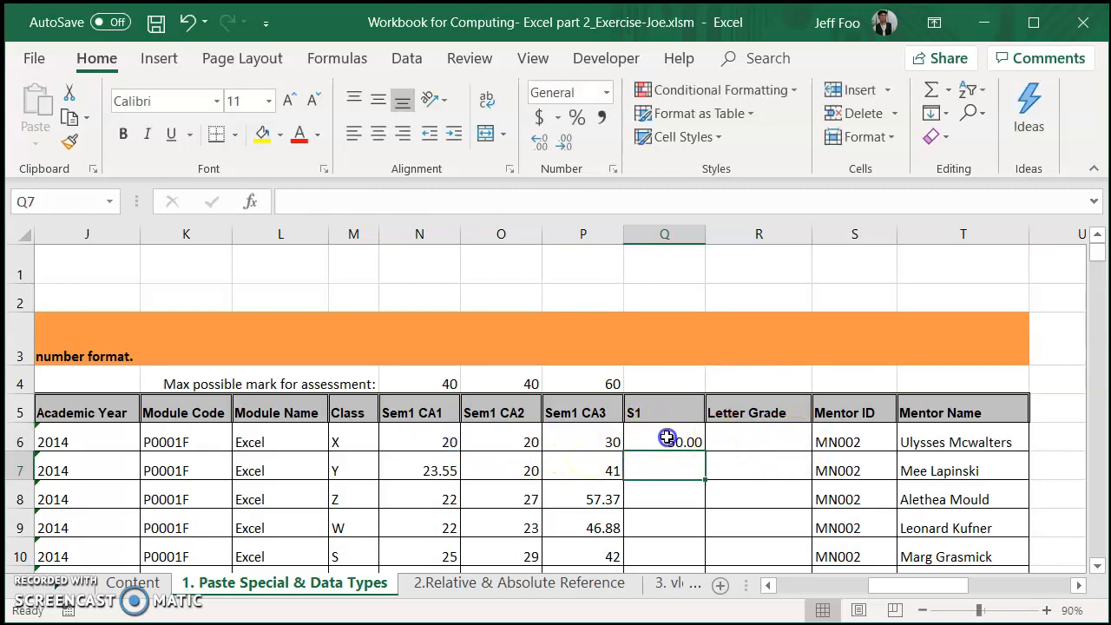
{"action": "left_click", "coordinate": [662, 441]}
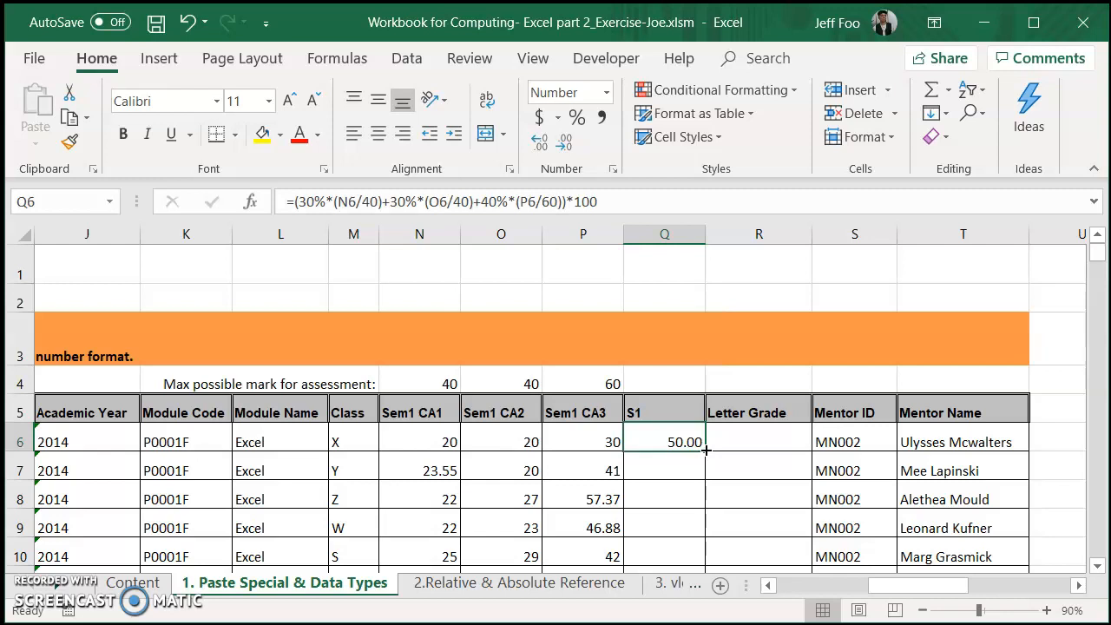
{"action": "double_click", "coordinate": [706, 450]}
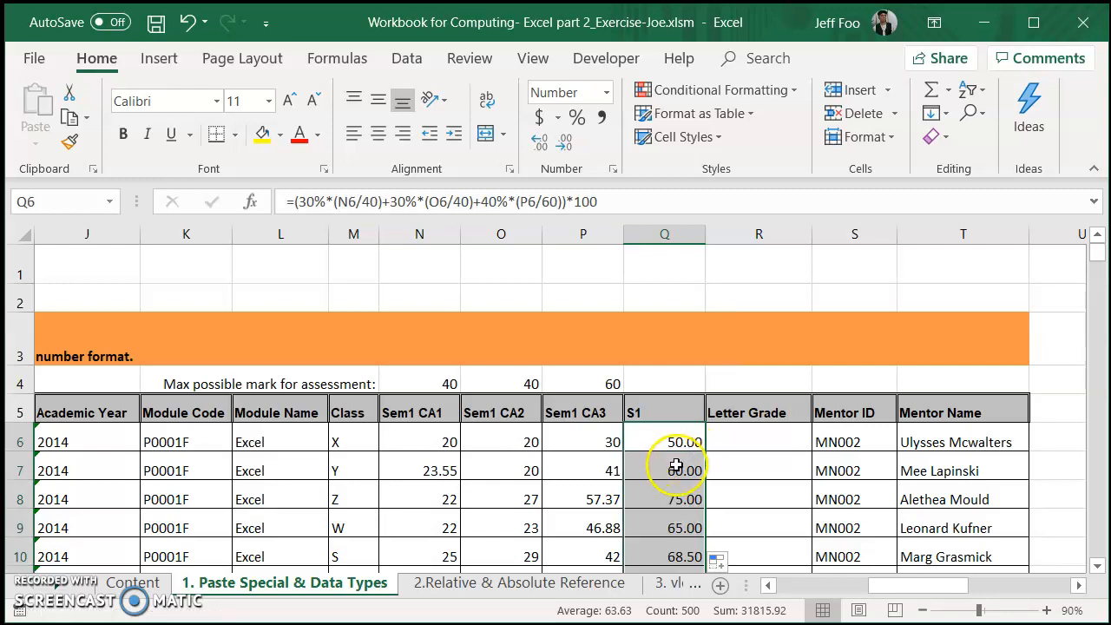
Look over the filled S1 column and inspect the cell references in Q9's formula.
{"action": "scroll", "coordinate": [675, 442], "scroll_direction": "down", "scroll_amount": 2}
{"action": "scroll", "coordinate": [675, 441], "scroll_direction": "up", "scroll_amount": 1}
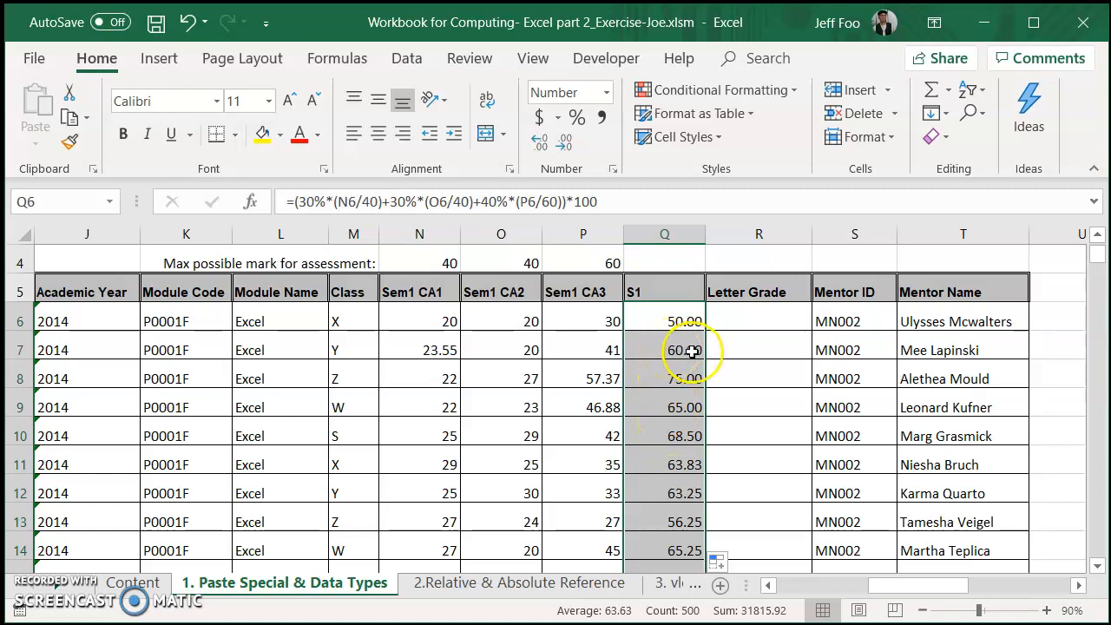
{"action": "left_click", "coordinate": [672, 403]}
{"action": "double_click", "coordinate": [697, 407]}
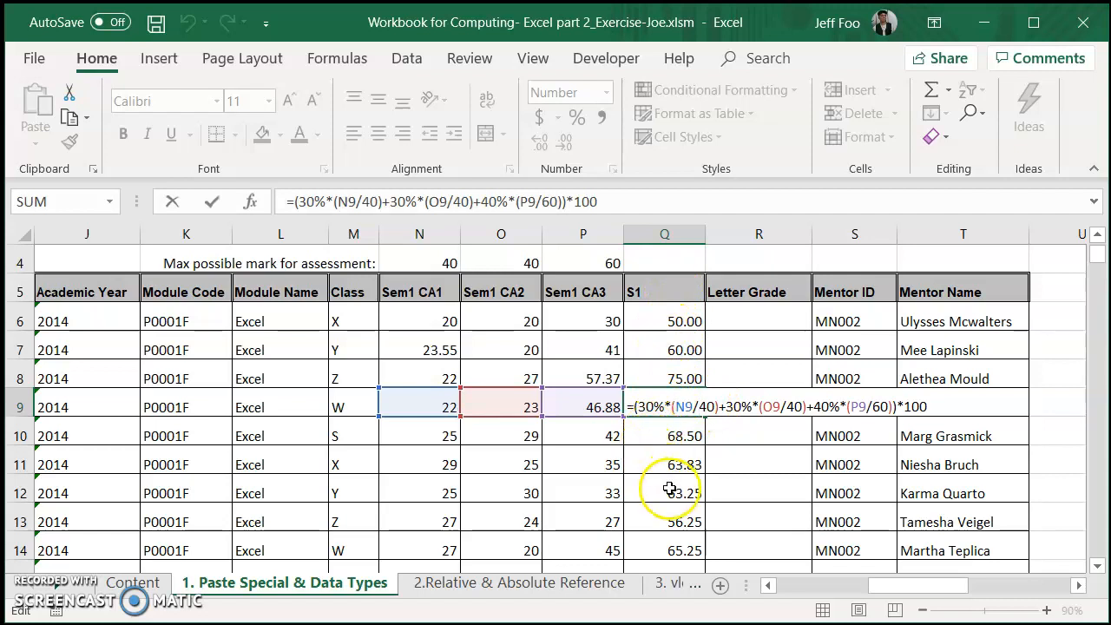
Check that the S1 formula reaches the last student row, inspecting the cell references in Q505 and Q500.
{"action": "key", "text": "Escape"}
{"action": "scroll", "coordinate": [668, 489], "scroll_direction": "down", "scroll_amount": 20}
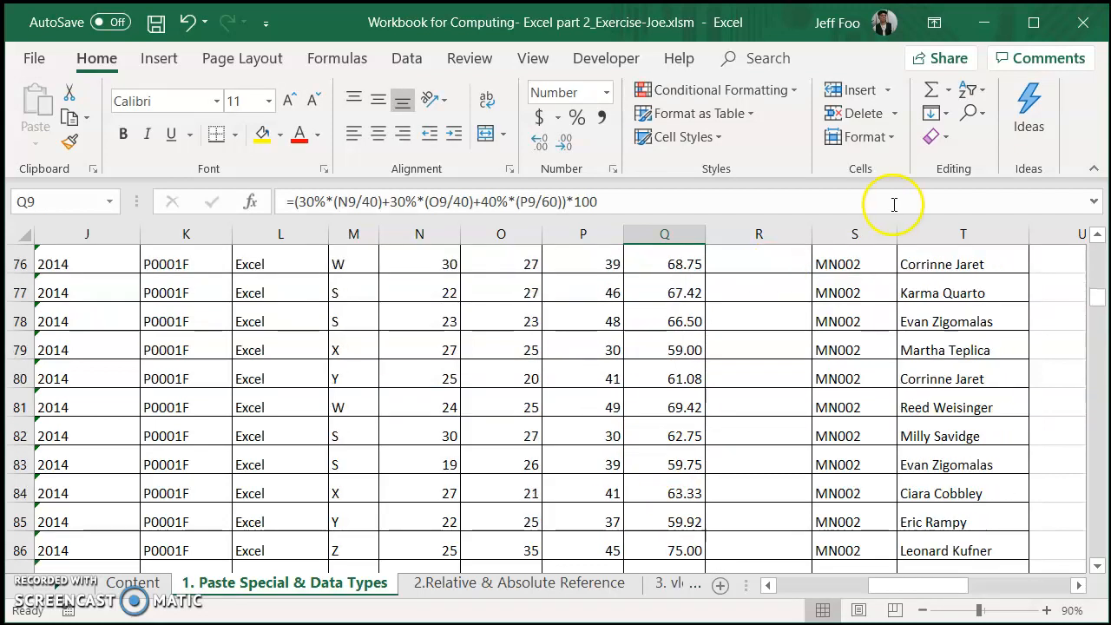
{"action": "left_click_drag", "start_coordinate": [1096, 301], "coordinate": [1085, 563]}
{"action": "left_click_drag", "start_coordinate": [903, 585], "coordinate": [881, 596]}
{"action": "left_click", "coordinate": [886, 553]}
{"action": "double_click", "coordinate": [884, 553]}
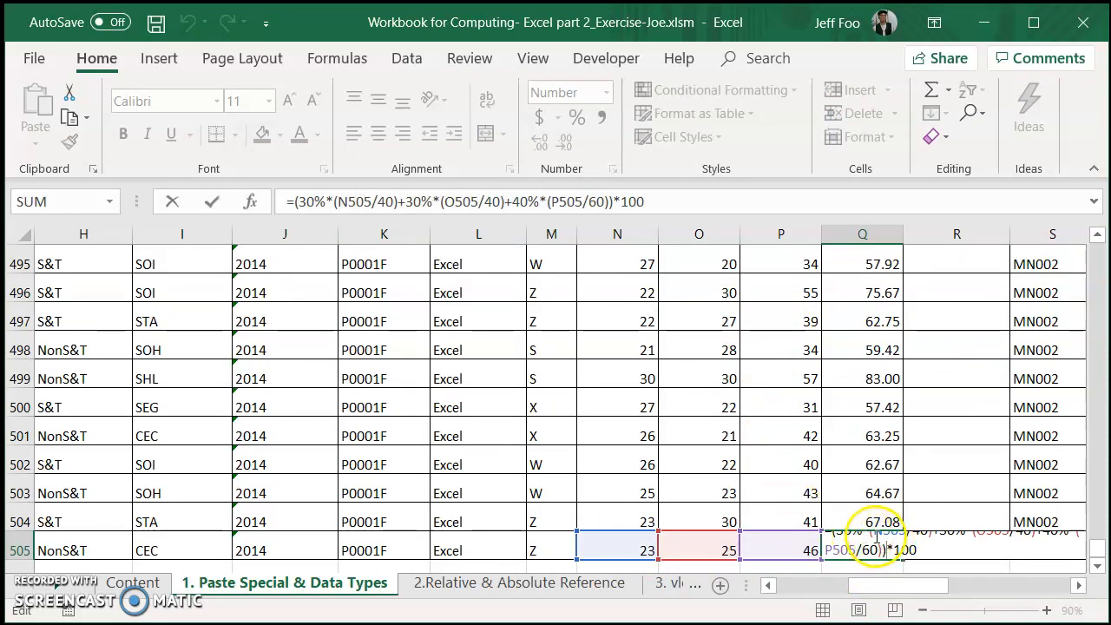
{"action": "left_click", "coordinate": [931, 379]}
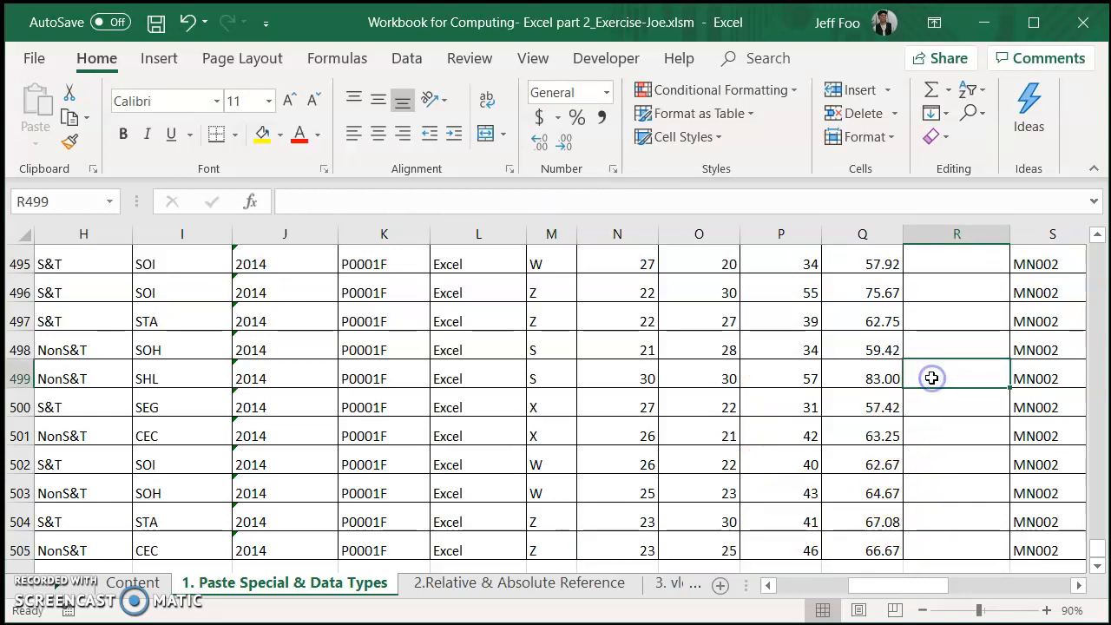
{"action": "double_click", "coordinate": [878, 407]}
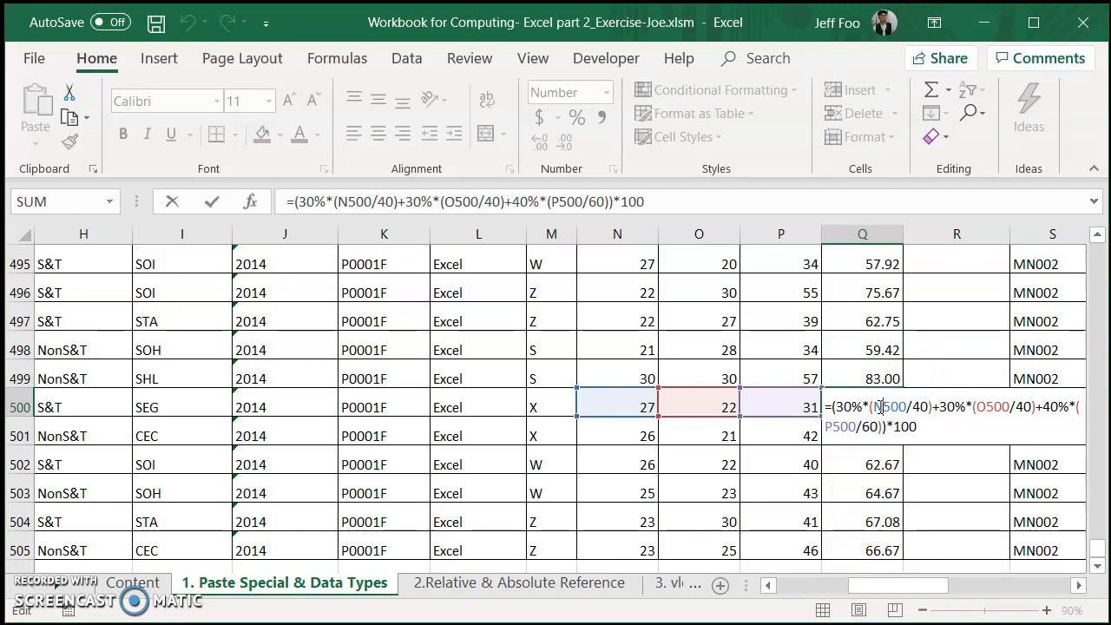
{"action": "key", "text": "Escape"}
{"action": "scroll", "coordinate": [878, 473], "scroll_direction": "down", "scroll_amount": 2}
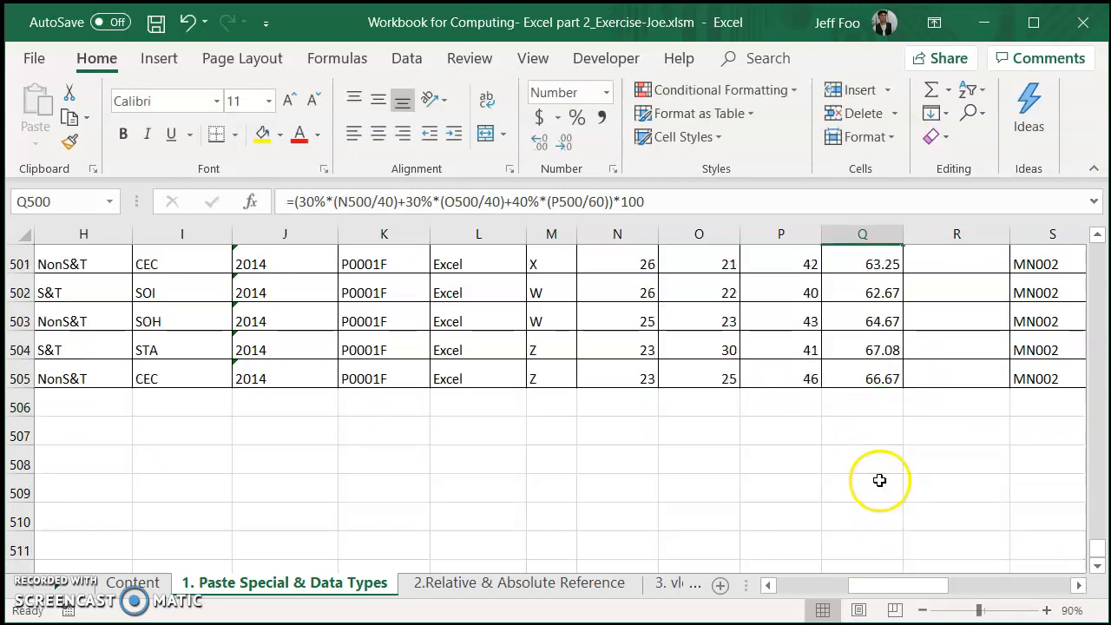
{"action": "scroll", "coordinate": [905, 446], "scroll_direction": "up", "scroll_amount": 16}
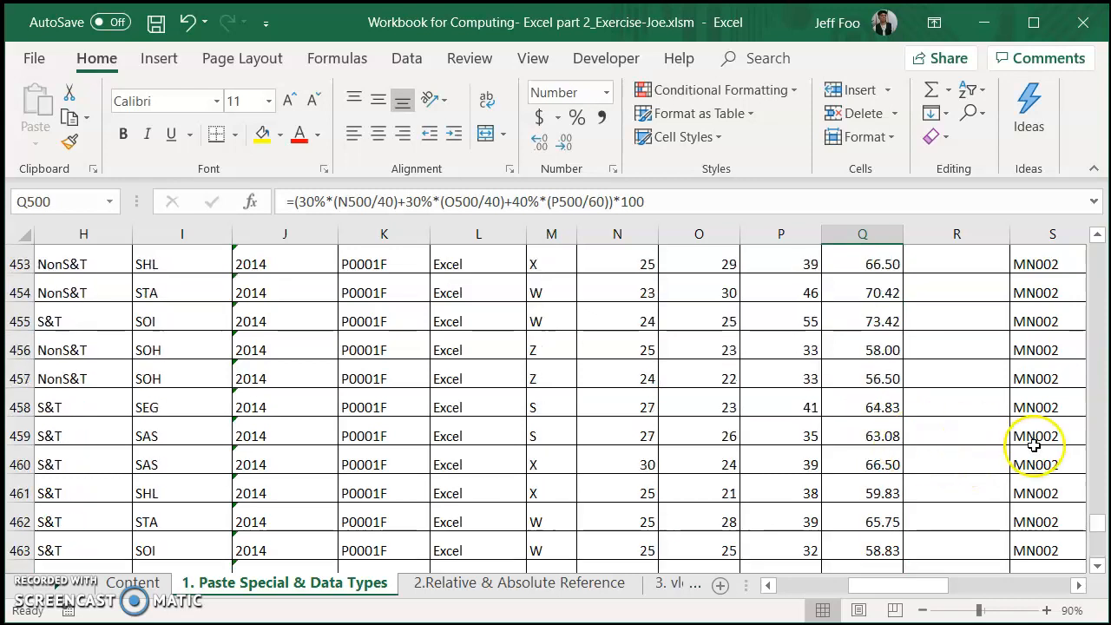
Alternately decrease and increase the decimal places of the first student's S1 result in Q6, ending at two decimals.
{"action": "left_click_drag", "start_coordinate": [1101, 521], "coordinate": [1092, 240]}
{"action": "left_click", "coordinate": [846, 442]}
{"action": "left_click", "coordinate": [565, 139]}
{"action": "left_click", "coordinate": [543, 143]}
{"action": "left_click", "coordinate": [561, 143]}
{"action": "left_click", "coordinate": [543, 144]}
{"action": "left_click", "coordinate": [560, 143]}
{"action": "left_click", "coordinate": [543, 144]}
{"action": "left_click", "coordinate": [561, 142]}
{"action": "left_click", "coordinate": [543, 144]}
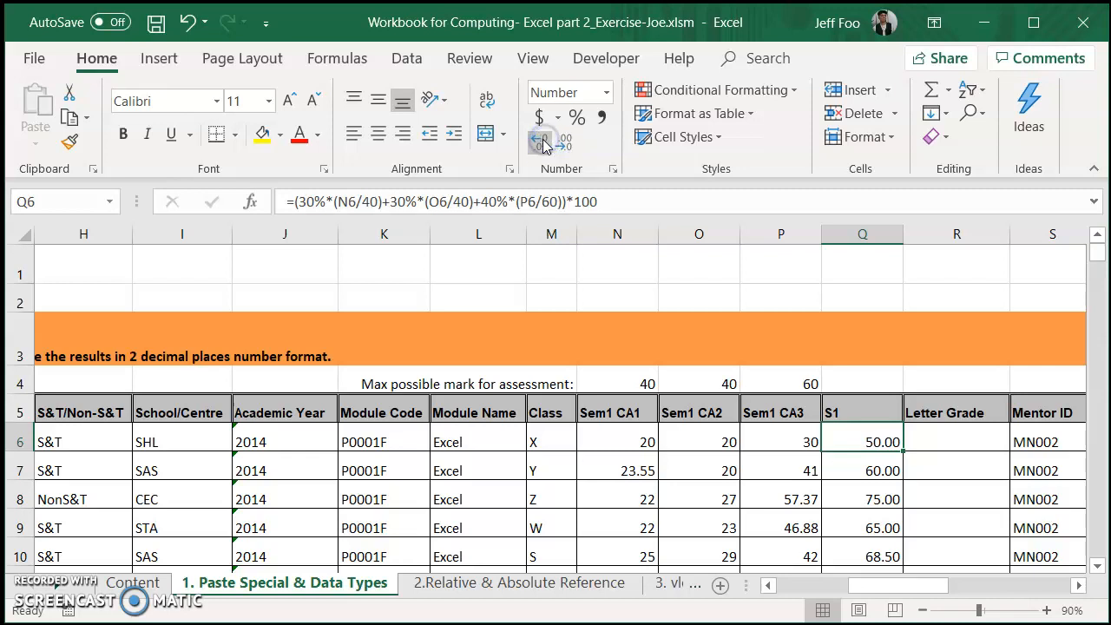